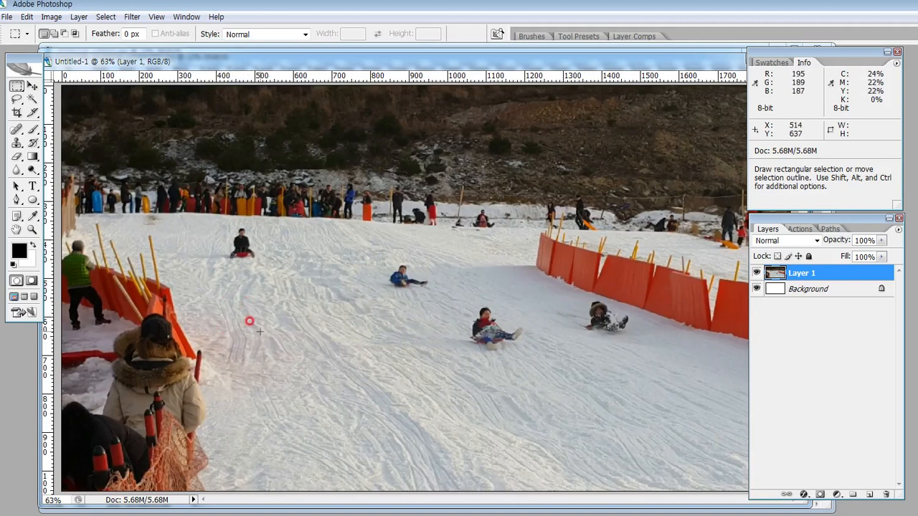
{"action": "left_click_drag", "start_coordinate": [209, 220], "coordinate": [280, 270]}
{"action": "left_click", "coordinate": [211, 225]}
{"action": "left_click_drag", "start_coordinate": [205, 220], "coordinate": [654, 390]}
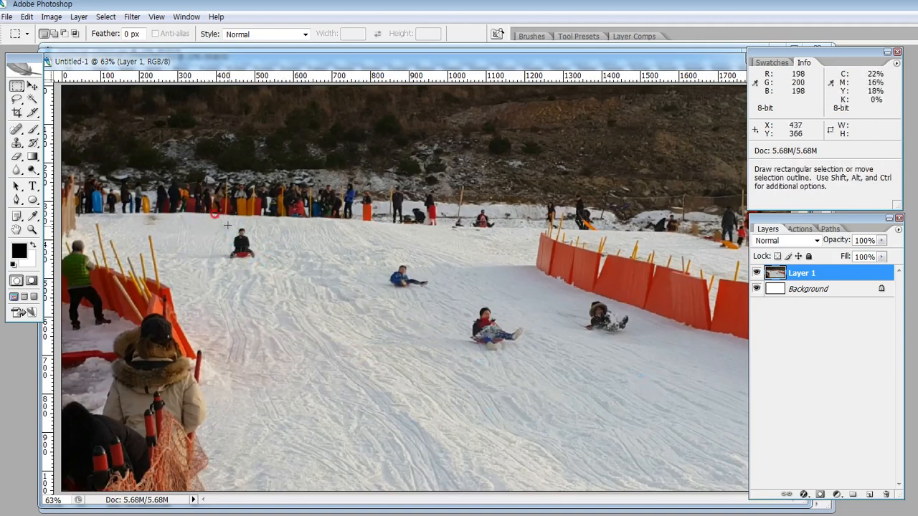
{"action": "left_click_drag", "start_coordinate": [227, 226], "coordinate": [272, 263]}
{"action": "left_click_drag", "start_coordinate": [272, 312], "coordinate": [346, 356]}
{"action": "left_click", "coordinate": [358, 343]}
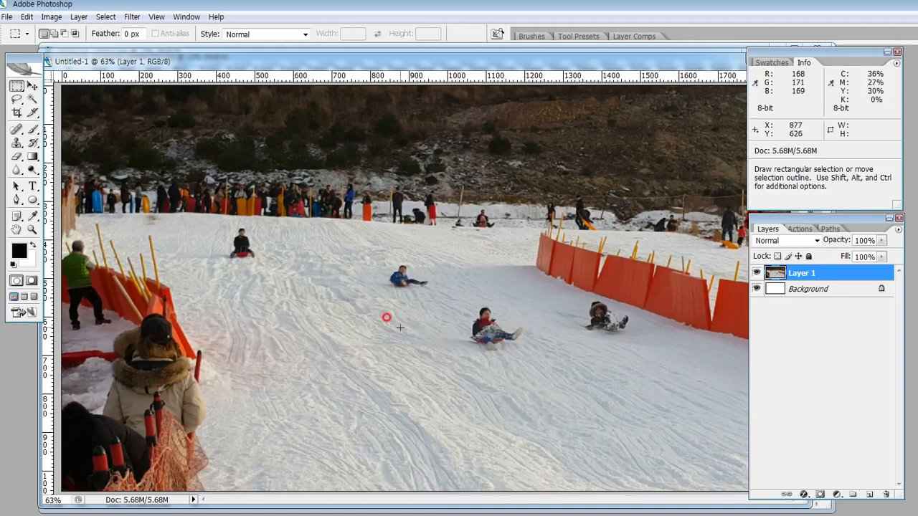
- Activate the Clone Stamp tool and set its brush diameter to 80 px
{"action": "left_click", "coordinate": [16, 144]}
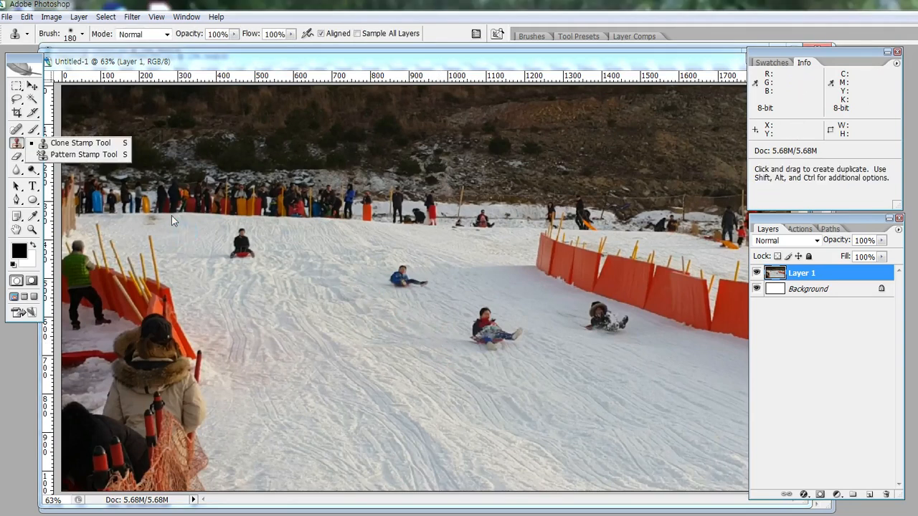
{"action": "left_click", "coordinate": [63, 144]}
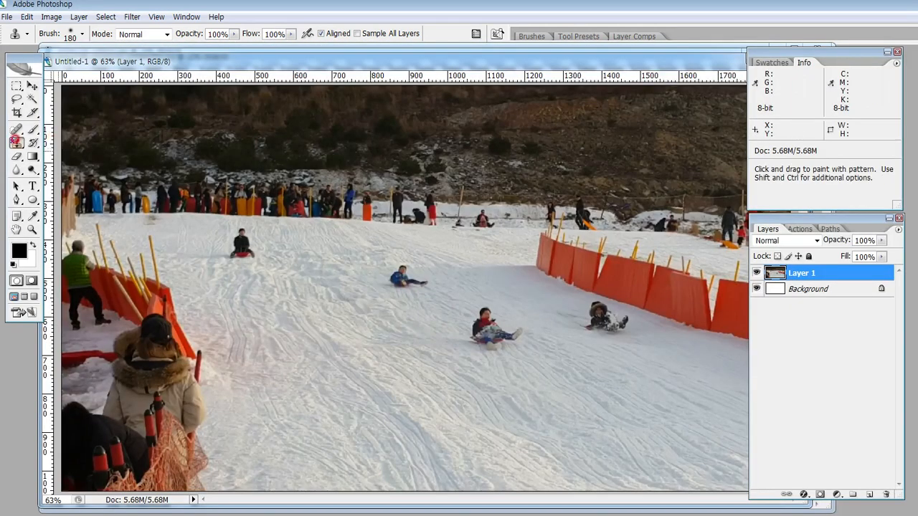
{"action": "left_click", "coordinate": [15, 143]}
{"action": "left_click", "coordinate": [62, 144]}
{"action": "left_click", "coordinate": [93, 144]}
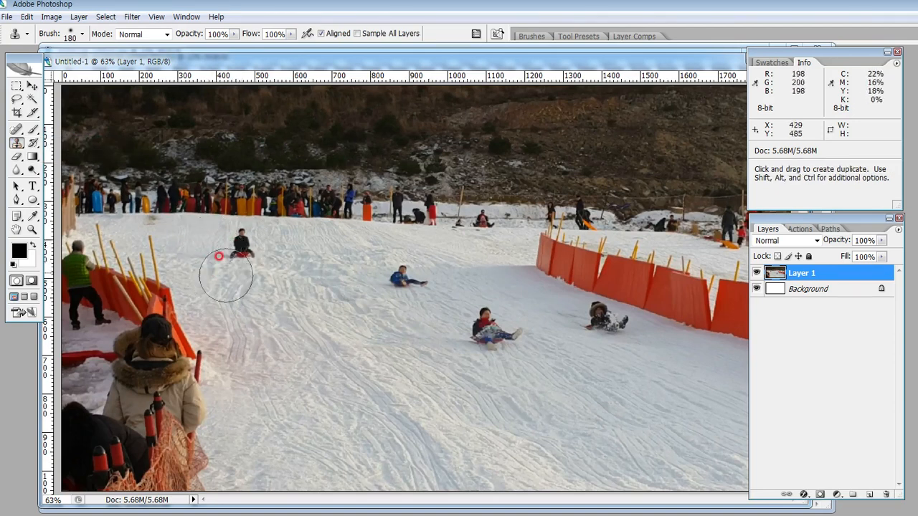
{"action": "left_click", "coordinate": [82, 34]}
{"action": "left_click_drag", "start_coordinate": [99, 71], "coordinate": [63, 70]}
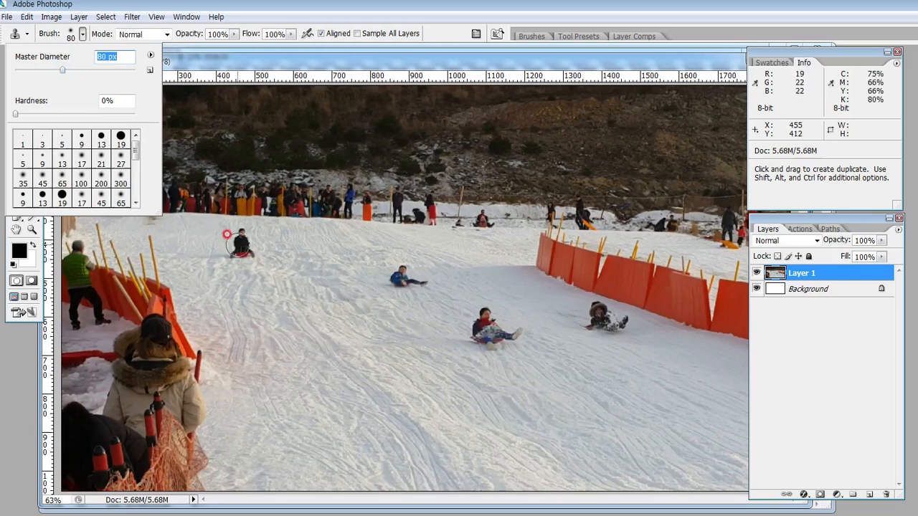
{"action": "key", "text": "Return"}
- Try cloning the dark-clothed sledder at the upper left of the slope onto the snow just below him, and undo the strokes
{"action": "left_click", "coordinate": [232, 246], "text": "alt"}
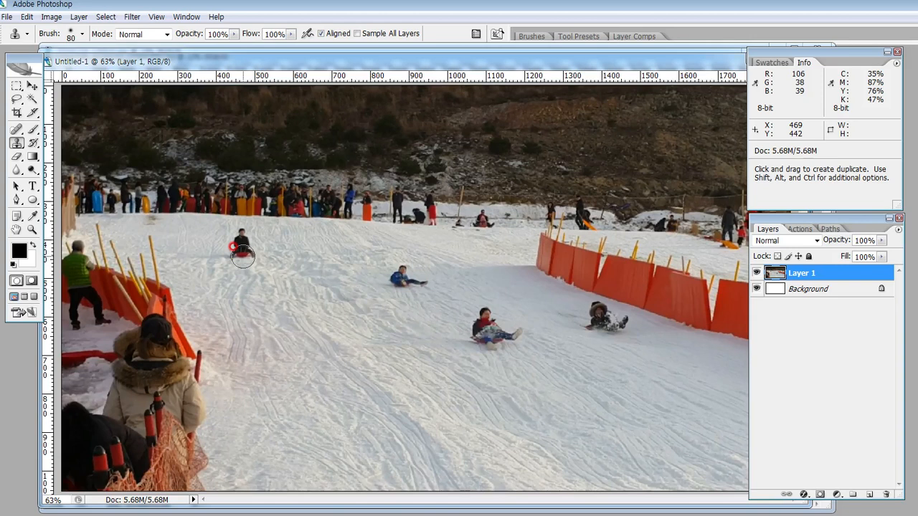
{"action": "left_click_drag", "start_coordinate": [242, 258], "coordinate": [243, 244]}
{"action": "key", "text": "alt"}
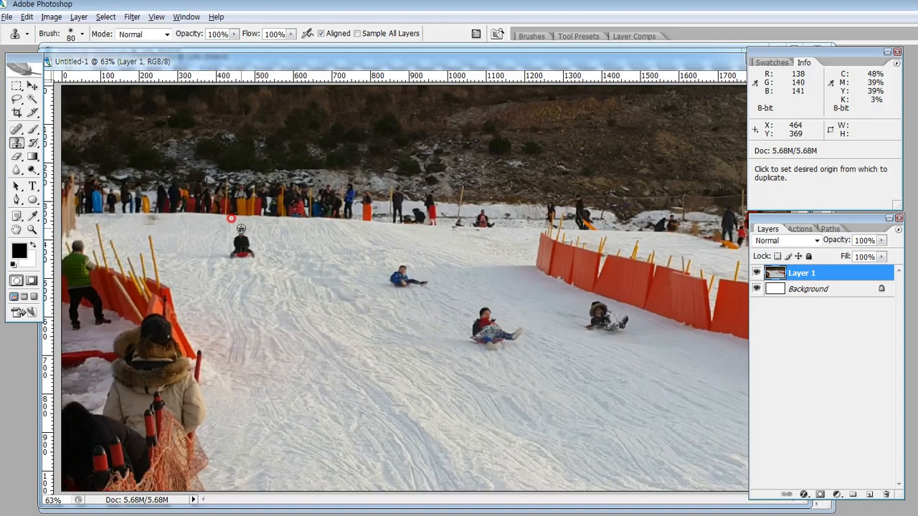
{"action": "left_click", "coordinate": [240, 228], "text": "alt"}
{"action": "mouse_move", "coordinate": [258, 292]}
{"action": "left_mouse_down"}
{"action": "mouse_move", "coordinate": [276, 313]}
{"action": "mouse_move", "coordinate": [253, 319]}
{"action": "mouse_move", "coordinate": [276, 322]}
{"action": "mouse_move", "coordinate": [252, 324]}
{"action": "mouse_move", "coordinate": [278, 323]}
{"action": "mouse_move", "coordinate": [251, 325]}
{"action": "mouse_move", "coordinate": [273, 323]}
{"action": "left_mouse_up"}
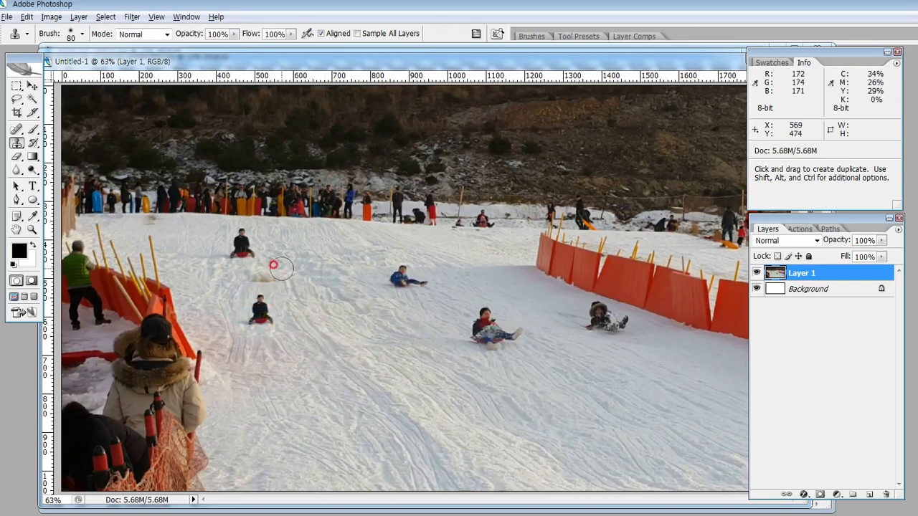
{"action": "mouse_move", "coordinate": [248, 279]}
{"action": "left_mouse_down"}
{"action": "mouse_move", "coordinate": [299, 302]}
{"action": "mouse_move", "coordinate": [322, 346]}
{"action": "left_mouse_up"}
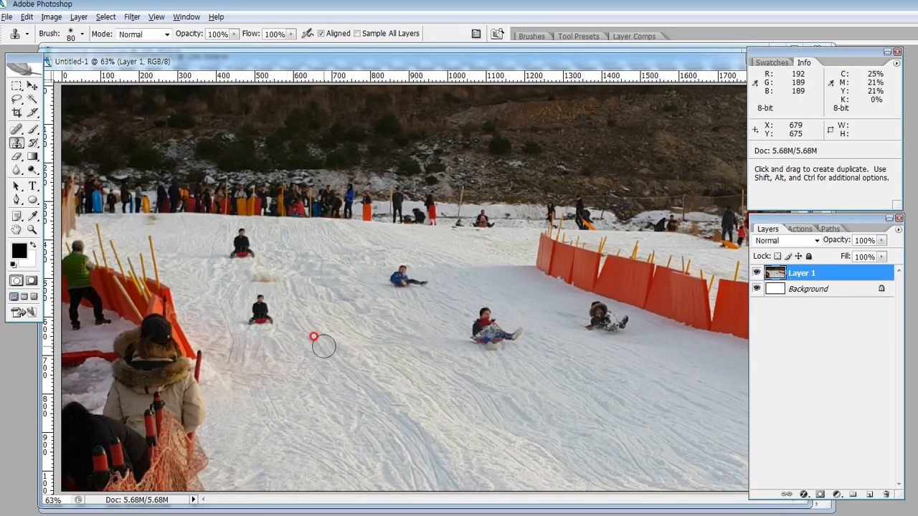
{"action": "key", "text": "ctrl+alt+z"}
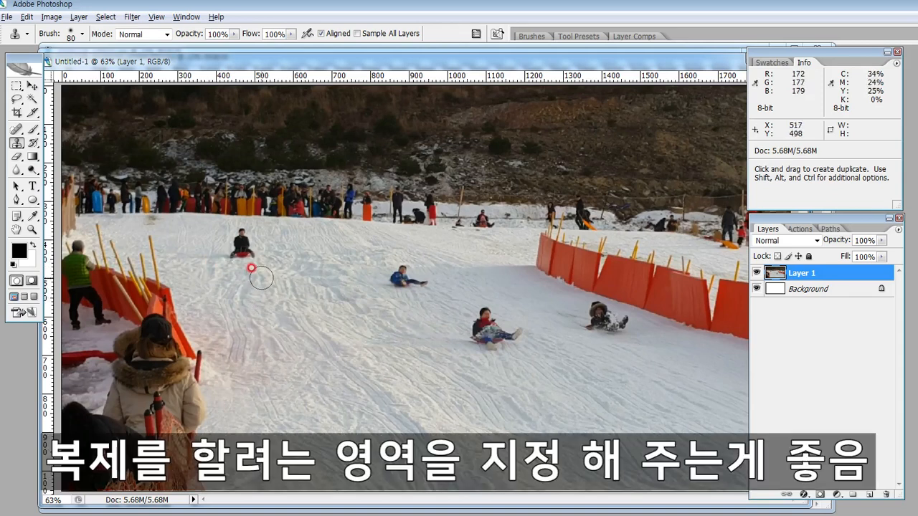
{"action": "key", "text": "ctrl+z"}
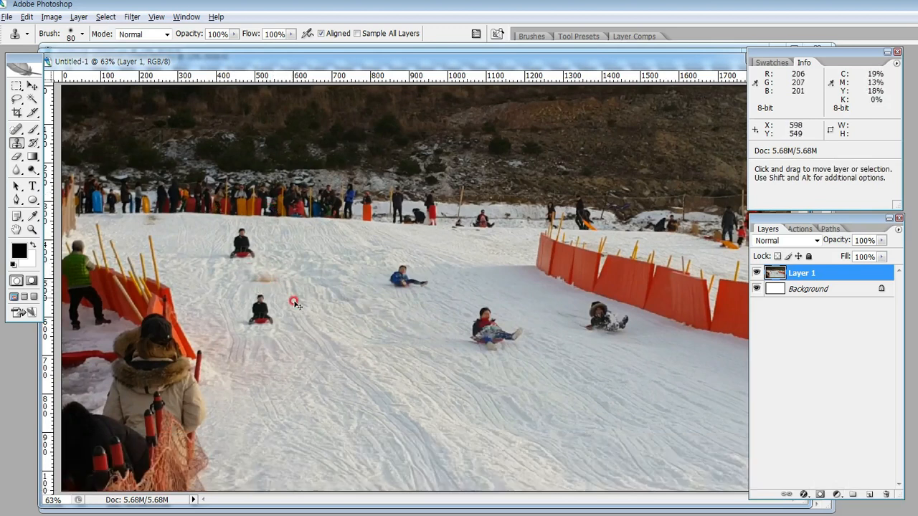
{"action": "key", "text": "ctrl+z"}
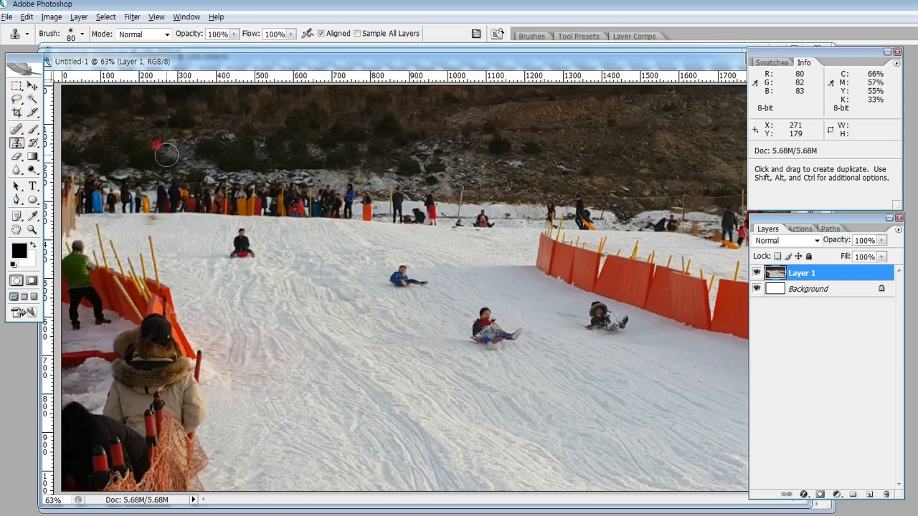
- Draw a freehand Lasso selection about 321 × 144 px around the upper-left sledder and the surrounding snow
{"action": "left_click", "coordinate": [17, 100]}
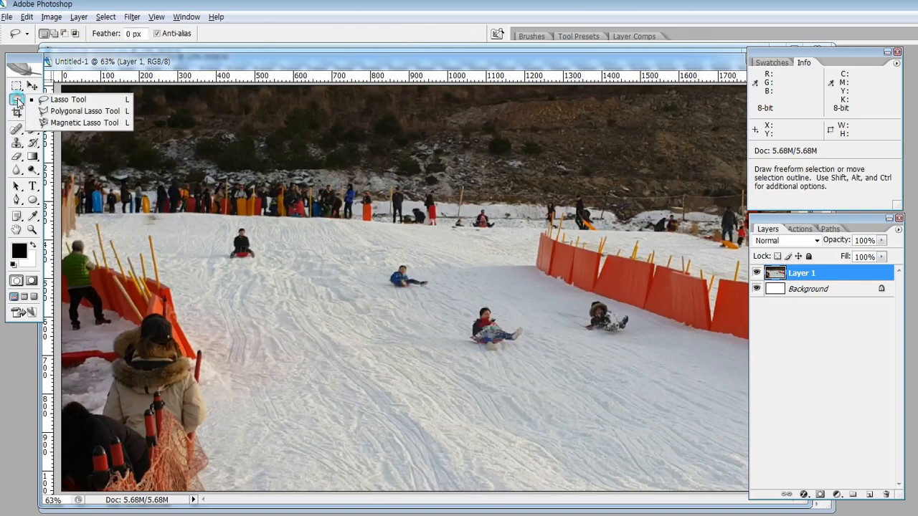
{"action": "left_click", "coordinate": [61, 101]}
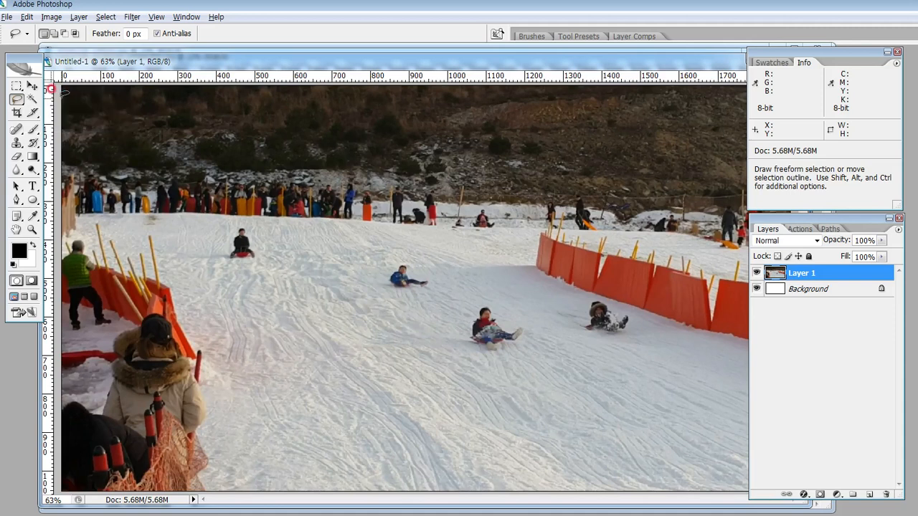
{"action": "mouse_move", "coordinate": [282, 268]}
{"action": "left_mouse_down"}
{"action": "mouse_move", "coordinate": [197, 267]}
{"action": "mouse_move", "coordinate": [178, 240]}
{"action": "mouse_move", "coordinate": [202, 220]}
{"action": "mouse_move", "coordinate": [292, 221]}
{"action": "mouse_move", "coordinate": [302, 244]}
{"action": "mouse_move", "coordinate": [301, 270]}
{"action": "left_mouse_up"}
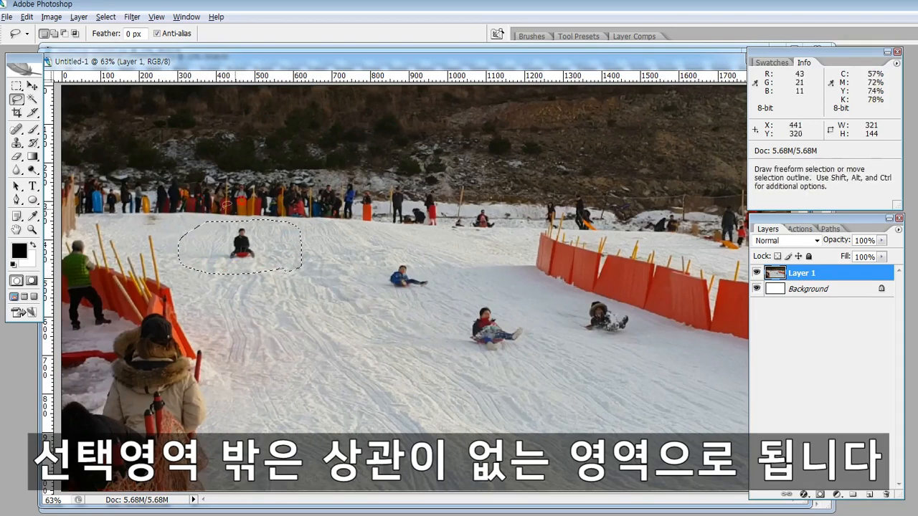
- Remove the sledder inside the selection by cloning nearby snow over him with the Clone Stamp, and deselect
{"action": "left_click", "coordinate": [16, 144]}
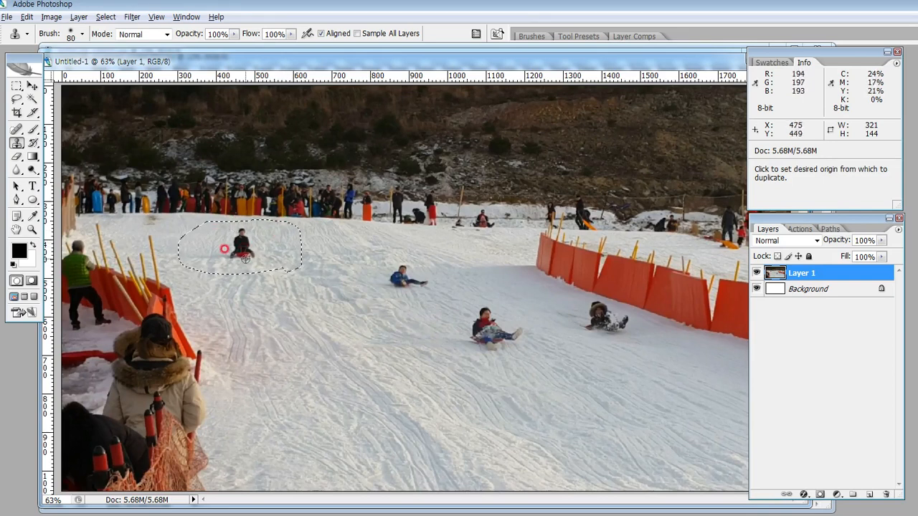
{"action": "left_click", "coordinate": [285, 248], "text": "alt"}
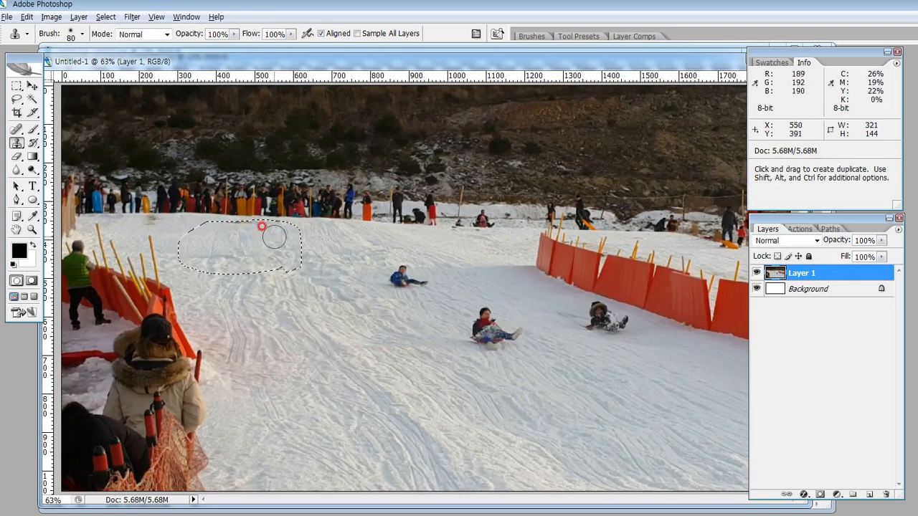
{"action": "left_click", "coordinate": [287, 263], "text": "alt"}
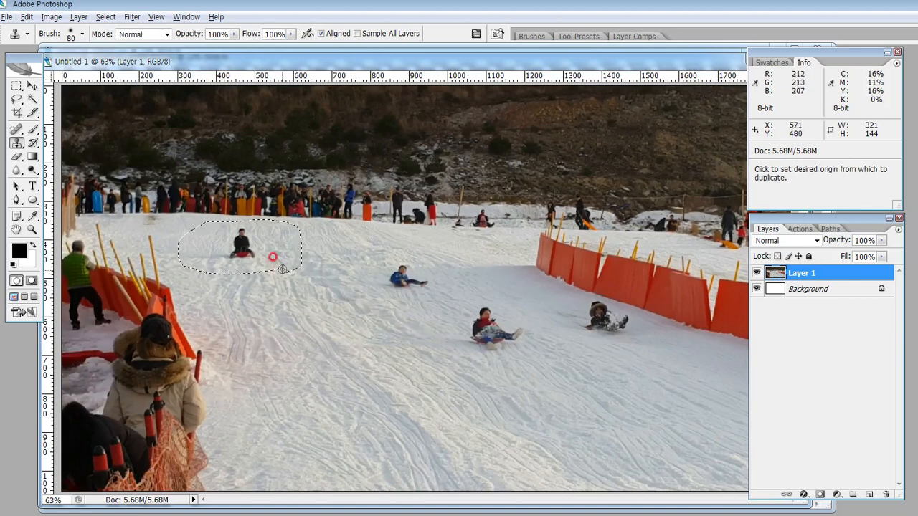
{"action": "left_click", "coordinate": [253, 253]}
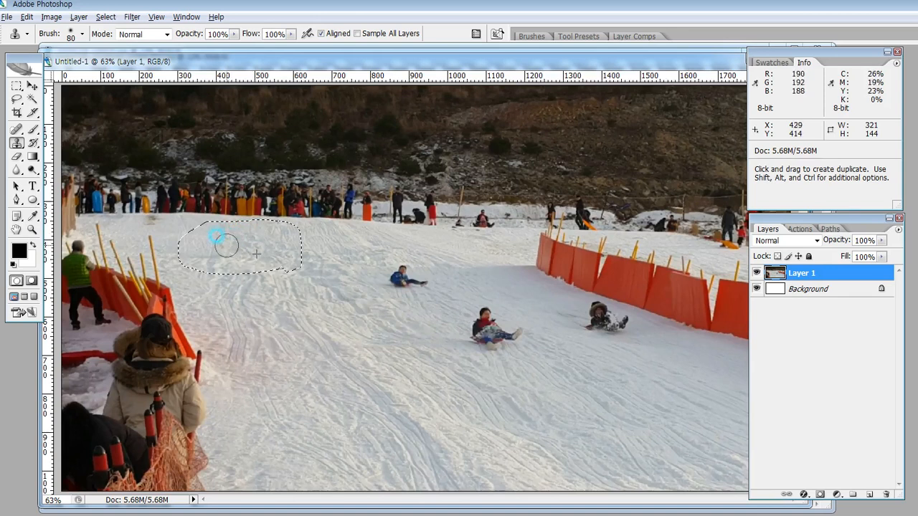
{"action": "left_click", "coordinate": [282, 238], "text": "alt"}
{"action": "left_click", "coordinate": [258, 241]}
{"action": "left_click", "coordinate": [248, 263], "text": "alt"}
{"action": "left_click", "coordinate": [231, 252]}
{"action": "key", "text": "ctrl+z"}
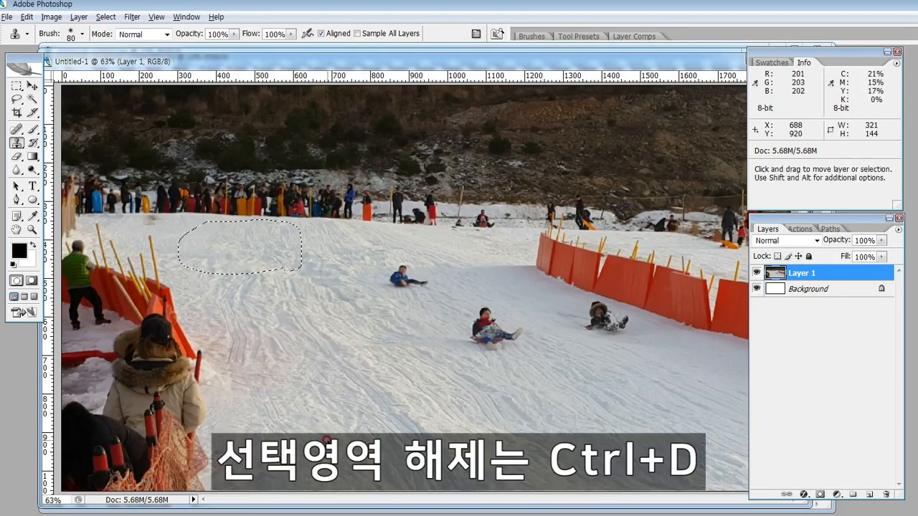
{"action": "key", "text": "ctrl+d"}
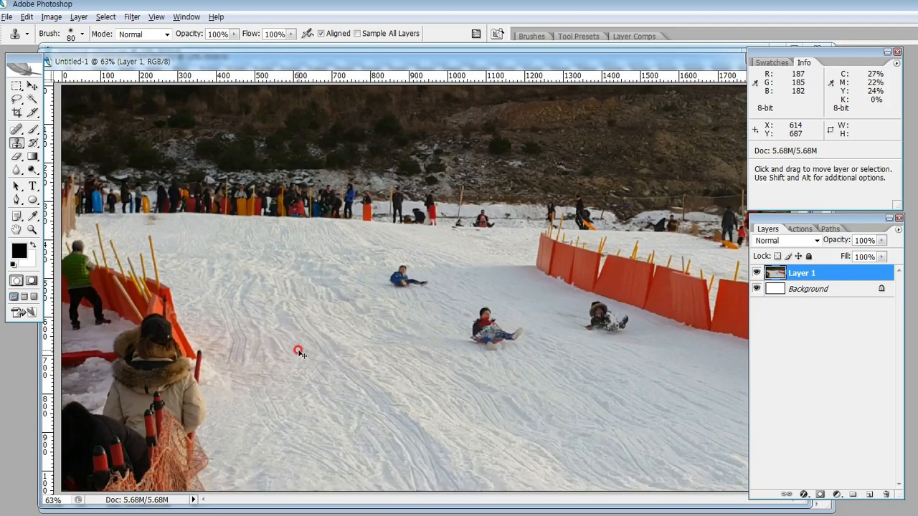
- Switch to the 20181218_135015.jpg image and lasso a freehand area about 1657 × 896 px around the diver and nearby water
{"action": "key", "text": "ctrl+Tab"}
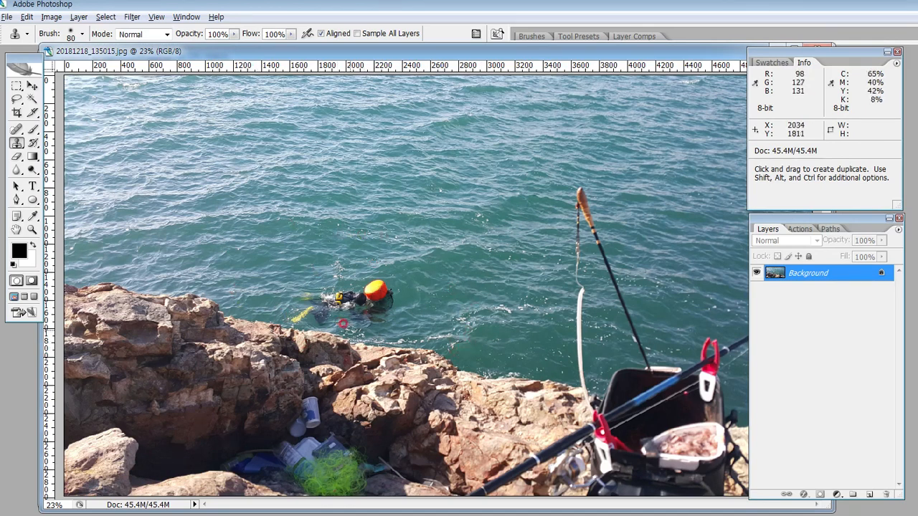
{"action": "left_click", "coordinate": [17, 100]}
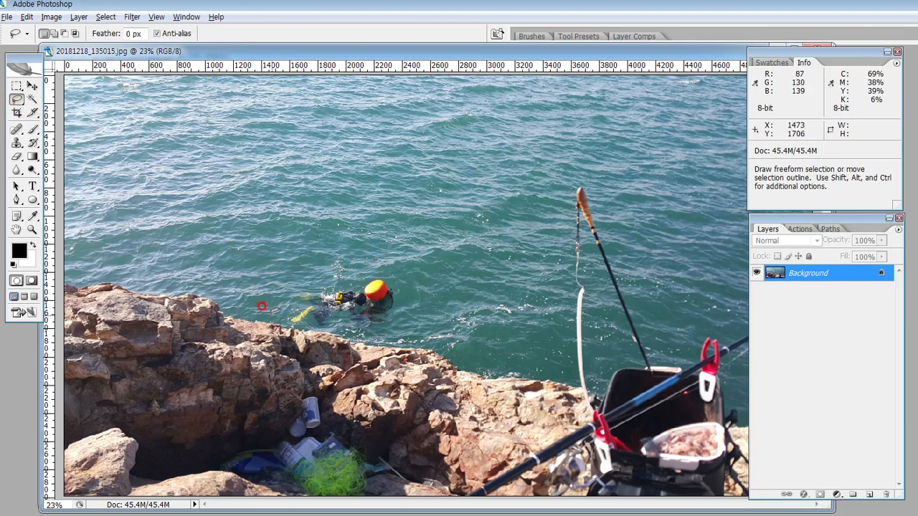
{"action": "mouse_move", "coordinate": [299, 316]}
{"action": "left_mouse_down"}
{"action": "mouse_move", "coordinate": [268, 307]}
{"action": "mouse_move", "coordinate": [253, 248]}
{"action": "mouse_move", "coordinate": [309, 203]}
{"action": "mouse_move", "coordinate": [429, 222]}
{"action": "mouse_move", "coordinate": [486, 284]}
{"action": "mouse_move", "coordinate": [437, 322]}
{"action": "mouse_move", "coordinate": [342, 329]}
{"action": "mouse_move", "coordinate": [312, 321]}
{"action": "left_mouse_up"}
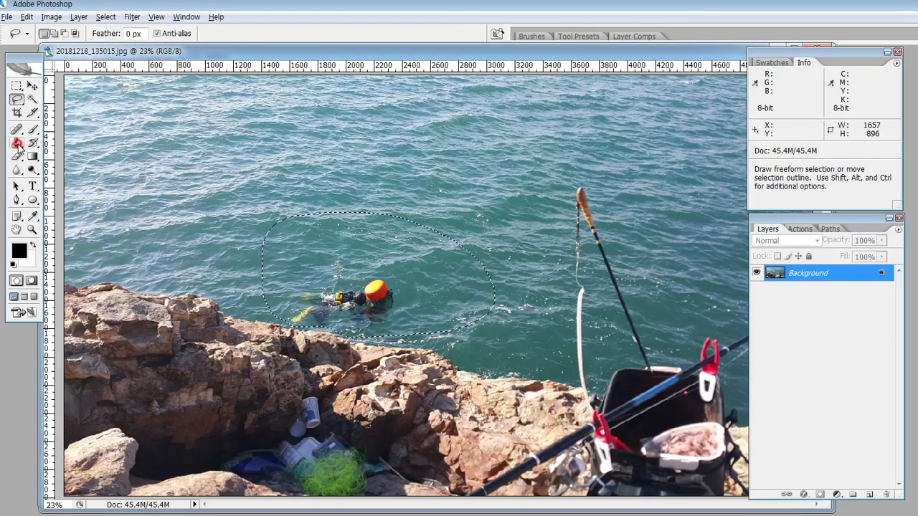
- Set the Clone Stamp brush diameter to 231 px for retouching the diver
{"action": "left_click", "coordinate": [17, 145]}
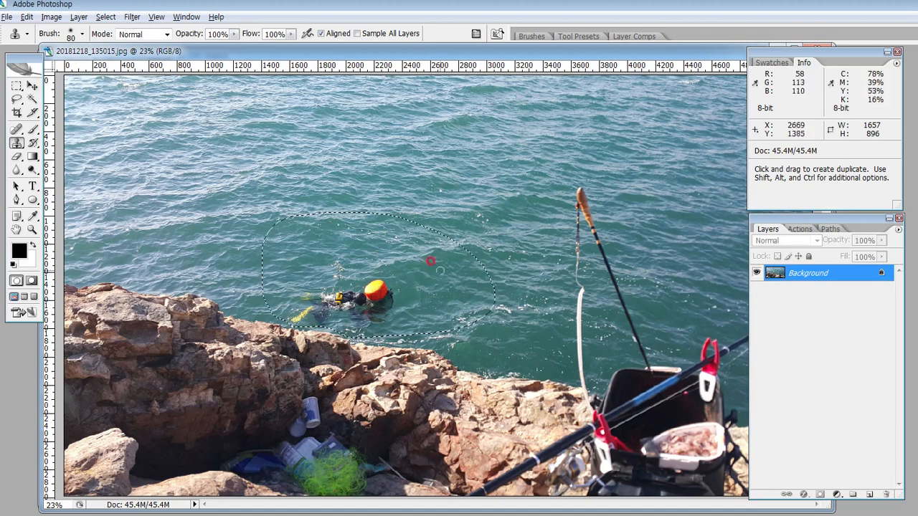
{"action": "left_click", "coordinate": [83, 33]}
{"action": "left_click_drag", "start_coordinate": [81, 72], "coordinate": [94, 71]}
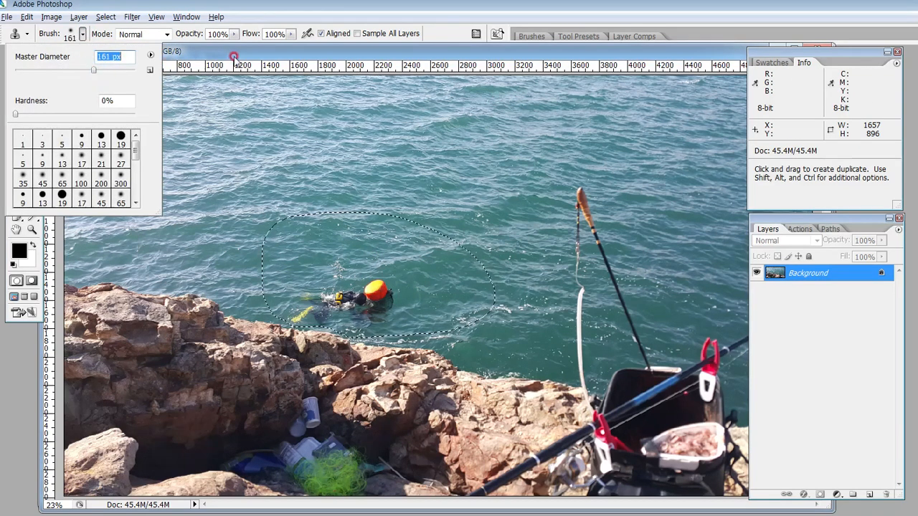
{"action": "left_click", "coordinate": [289, 98]}
{"action": "left_click", "coordinate": [389, 282]}
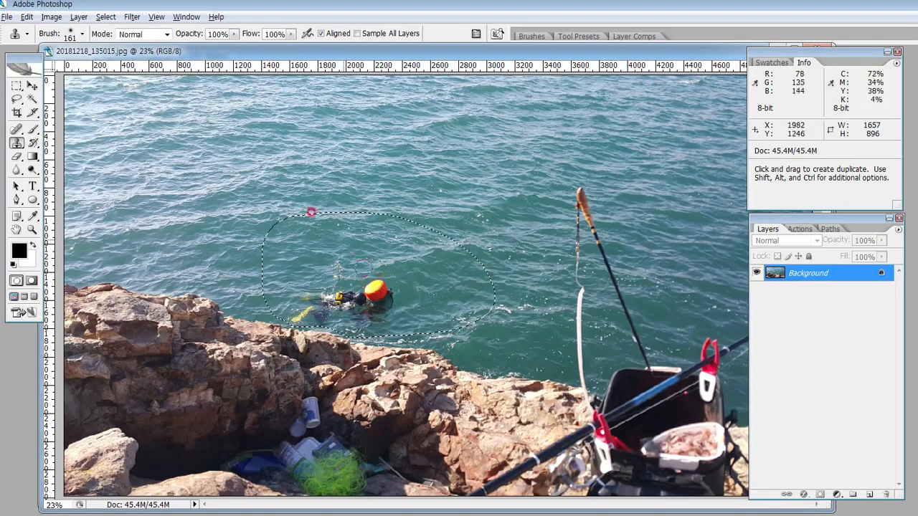
{"action": "left_click", "coordinate": [82, 34]}
{"action": "left_click_drag", "start_coordinate": [98, 73], "coordinate": [107, 74]}
{"action": "left_click", "coordinate": [409, 273]}
{"action": "left_click", "coordinate": [396, 274]}
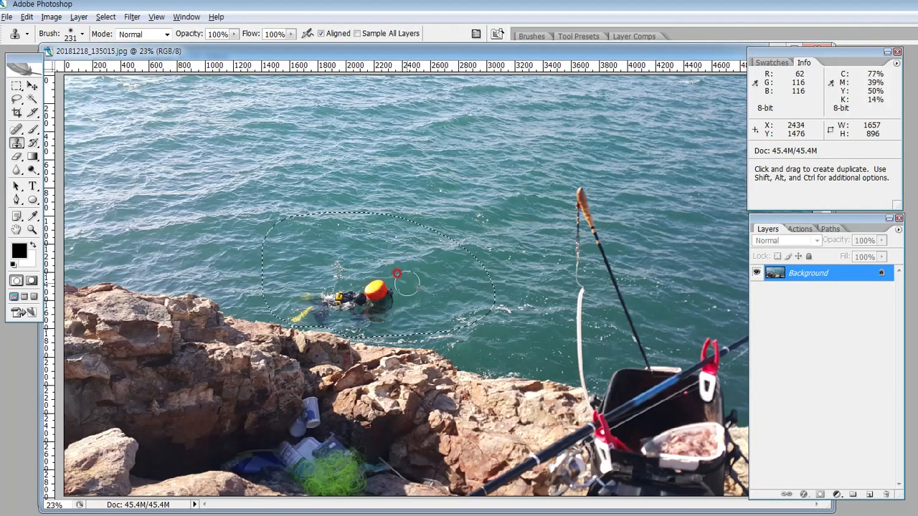
- Clone water from beside the diver over the orange hood and the body inside the selection
{"action": "key", "text": "alt"}
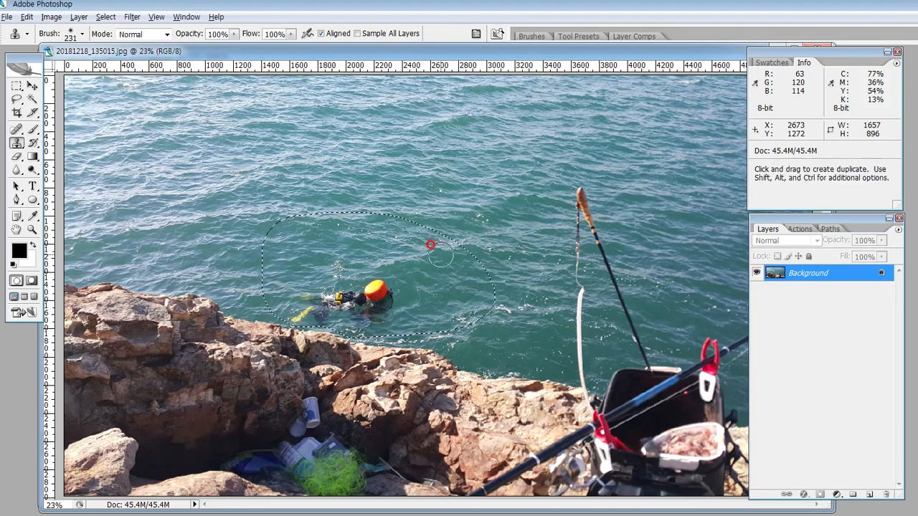
{"action": "mouse_move", "coordinate": [402, 273]}
{"action": "left_mouse_down"}
{"action": "mouse_move", "coordinate": [364, 284]}
{"action": "mouse_move", "coordinate": [394, 300]}
{"action": "mouse_move", "coordinate": [350, 299]}
{"action": "mouse_move", "coordinate": [392, 314]}
{"action": "mouse_move", "coordinate": [326, 286]}
{"action": "mouse_move", "coordinate": [348, 300]}
{"action": "mouse_move", "coordinate": [312, 290]}
{"action": "mouse_move", "coordinate": [342, 309]}
{"action": "mouse_move", "coordinate": [319, 284]}
{"action": "left_mouse_up"}
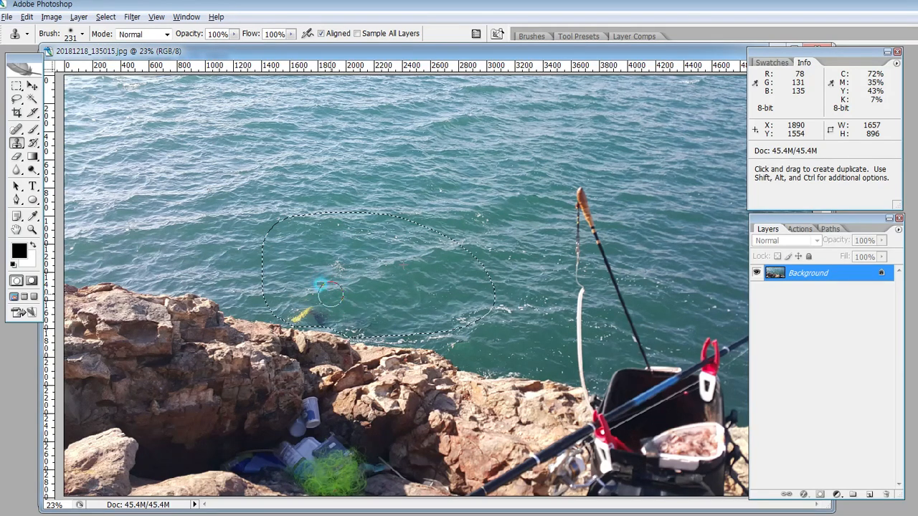
{"action": "left_click", "coordinate": [321, 285]}
- Clone water over the diver's remaining yellow fins and the splash, blend the patched area, and deselect
{"action": "left_click", "coordinate": [300, 249], "text": "alt"}
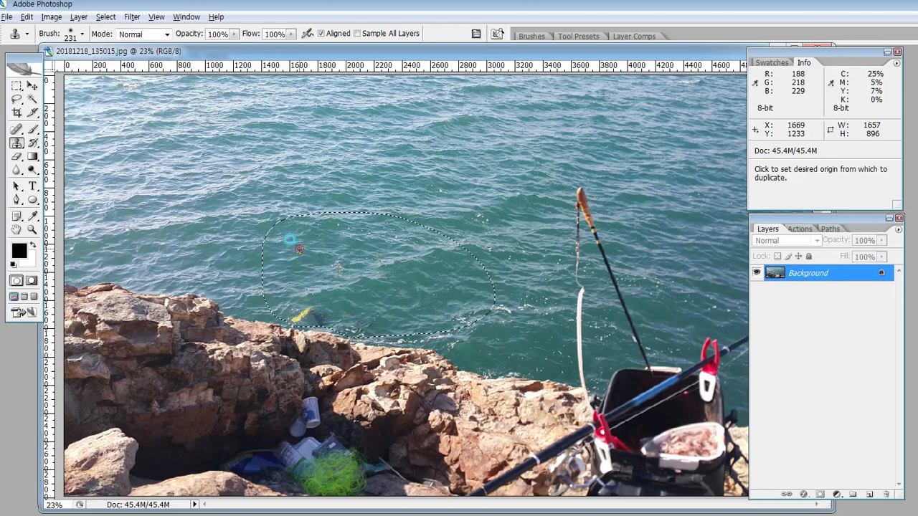
{"action": "mouse_move", "coordinate": [291, 295]}
{"action": "left_mouse_down"}
{"action": "mouse_move", "coordinate": [287, 307]}
{"action": "mouse_move", "coordinate": [316, 313]}
{"action": "left_mouse_up"}
{"action": "left_click", "coordinate": [436, 273], "text": "alt"}
{"action": "mouse_move", "coordinate": [393, 313]}
{"action": "left_mouse_down"}
{"action": "mouse_move", "coordinate": [320, 312]}
{"action": "mouse_move", "coordinate": [427, 300]}
{"action": "mouse_move", "coordinate": [334, 299]}
{"action": "mouse_move", "coordinate": [330, 260]}
{"action": "left_mouse_up"}
{"action": "left_click", "coordinate": [409, 303], "text": "alt"}
{"action": "left_click", "coordinate": [340, 283], "text": "alt"}
{"action": "left_click", "coordinate": [456, 310], "text": "alt"}
{"action": "left_click", "coordinate": [320, 277]}
{"action": "left_click", "coordinate": [304, 270], "text": "alt"}
{"action": "left_click", "coordinate": [340, 269]}
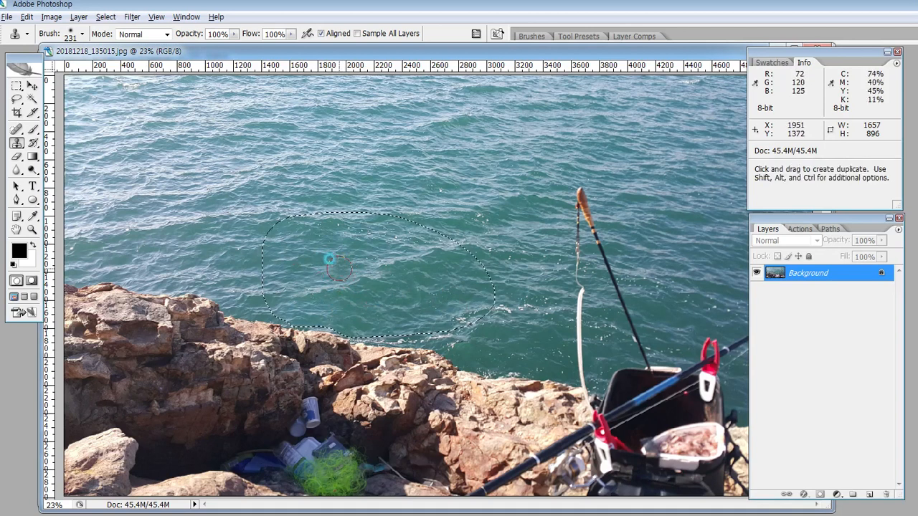
{"action": "left_click", "coordinate": [451, 305]}
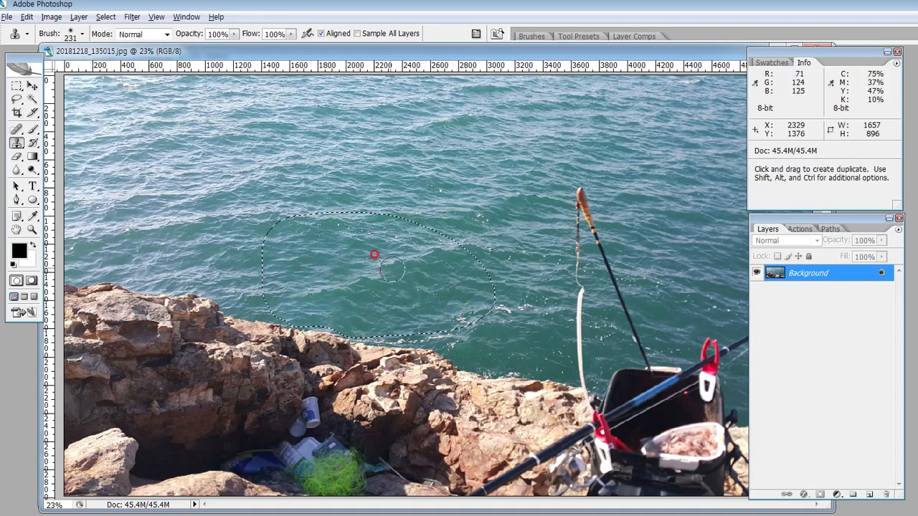
{"action": "key", "text": "ctrl+d"}
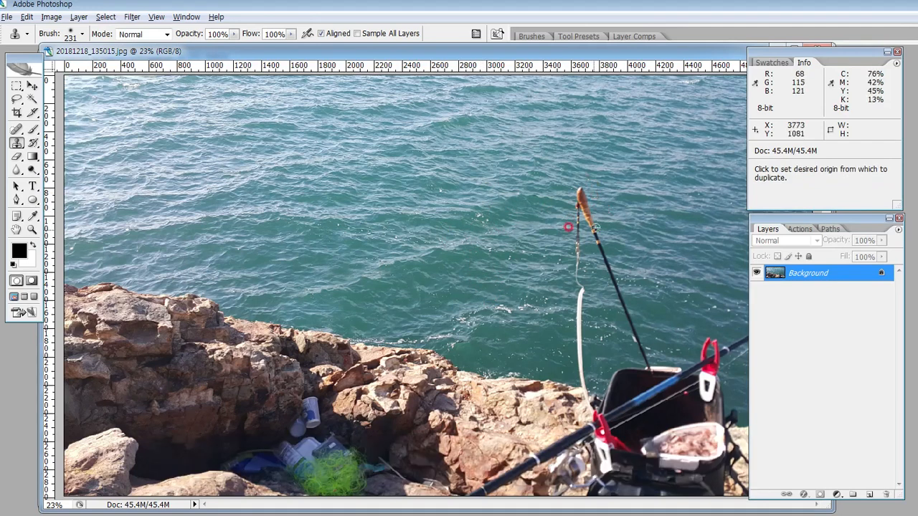
- Clone water over the orange end of the upright rod, and over its remaining tip with the Clone Stamp opacity at 50%
{"action": "left_click", "coordinate": [481, 198], "text": "alt"}
{"action": "left_click_drag", "start_coordinate": [585, 189], "coordinate": [583, 204]}
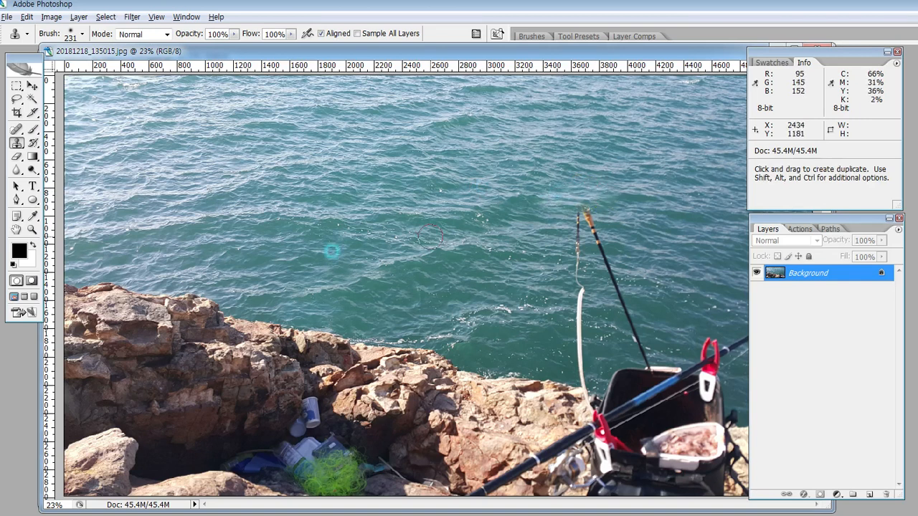
{"action": "left_click", "coordinate": [233, 34]}
{"action": "left_click_drag", "start_coordinate": [232, 43], "coordinate": [206, 47]}
{"action": "type", "text": "50"}
{"action": "key", "text": "Return"}
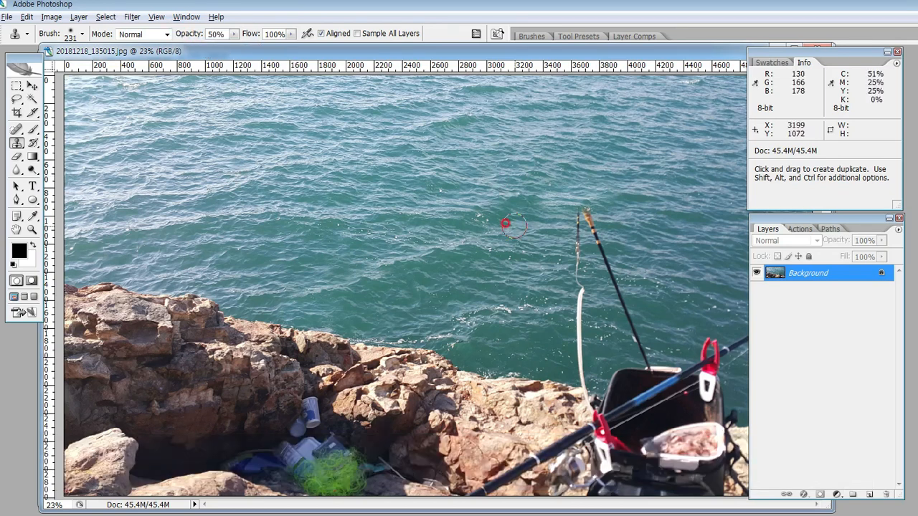
{"action": "key", "text": "alt"}
{"action": "left_click", "coordinate": [499, 220], "text": "alt"}
{"action": "mouse_move", "coordinate": [597, 219]}
{"action": "left_mouse_down"}
{"action": "mouse_move", "coordinate": [598, 243]}
{"action": "mouse_move", "coordinate": [591, 290]}
{"action": "mouse_move", "coordinate": [580, 294]}
{"action": "mouse_move", "coordinate": [592, 231]}
{"action": "mouse_move", "coordinate": [571, 239]}
{"action": "mouse_move", "coordinate": [622, 249]}
{"action": "mouse_move", "coordinate": [526, 268]}
{"action": "mouse_move", "coordinate": [557, 320]}
{"action": "mouse_move", "coordinate": [552, 293]}
{"action": "mouse_move", "coordinate": [599, 235]}
{"action": "mouse_move", "coordinate": [550, 218]}
{"action": "left_mouse_up"}
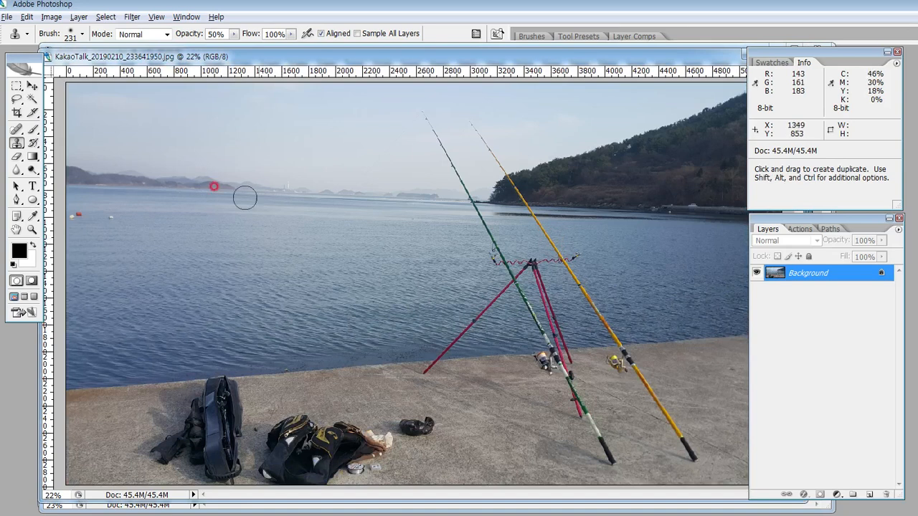
- In the KakaoTalk_20190210_233641950.jpg image, lasso a freehand area about 683 × 427 px around the small black bag on the concrete
{"action": "left_click", "coordinate": [17, 99]}
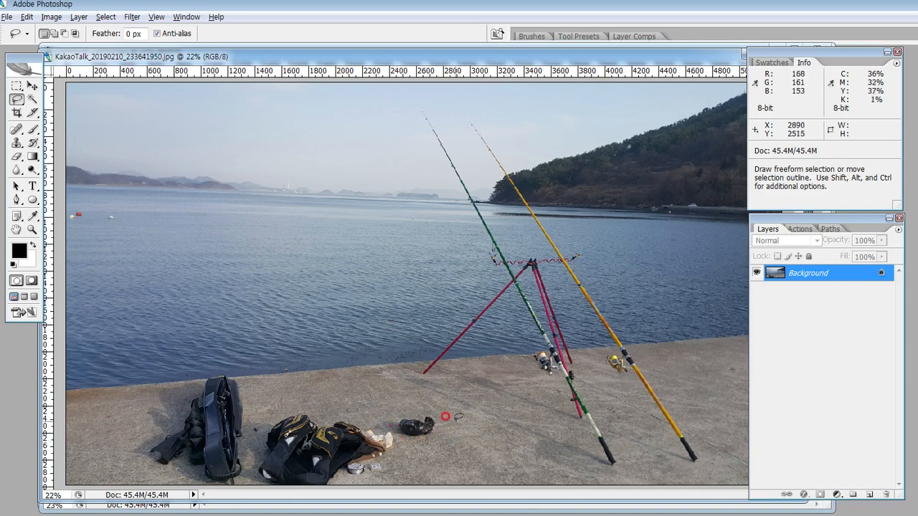
{"action": "left_click_drag", "start_coordinate": [438, 440], "coordinate": [391, 428]}
{"action": "left_click_drag", "start_coordinate": [453, 442], "coordinate": [450, 445]}
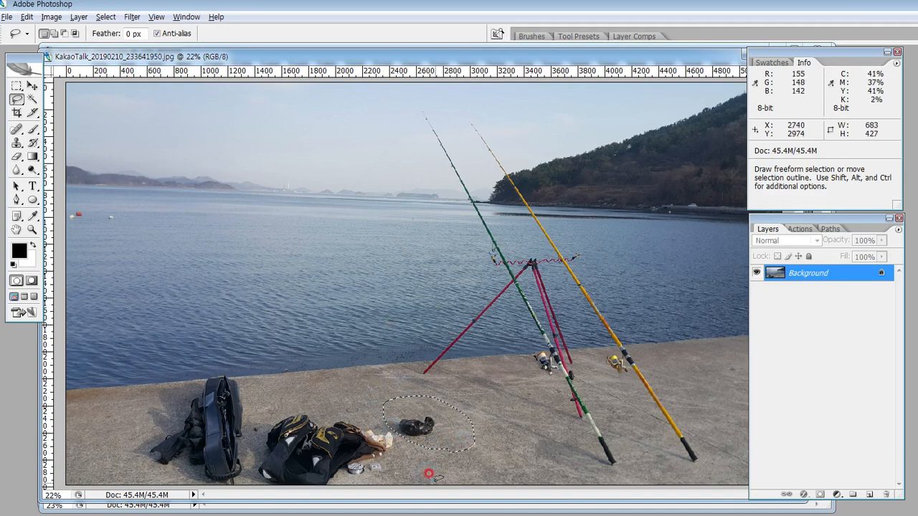
- Set the Clone Stamp opacity to 100% for retouching the small black bag
{"action": "left_click", "coordinate": [17, 143]}
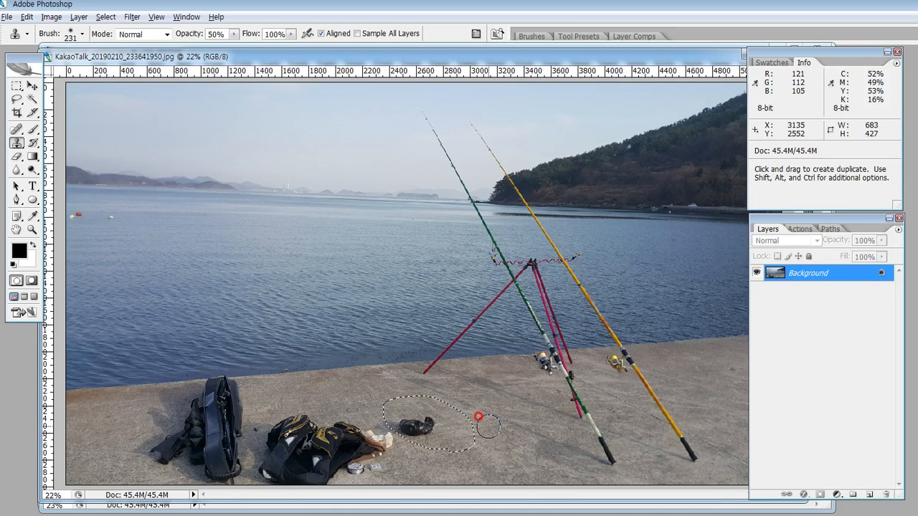
{"action": "key", "text": "alt"}
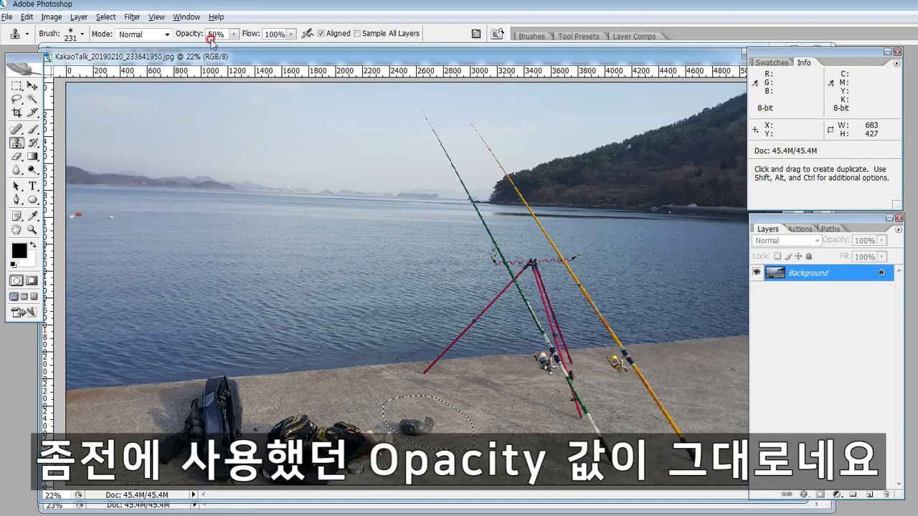
{"action": "left_click", "coordinate": [233, 34]}
{"action": "left_click_drag", "start_coordinate": [233, 46], "coordinate": [296, 54]}
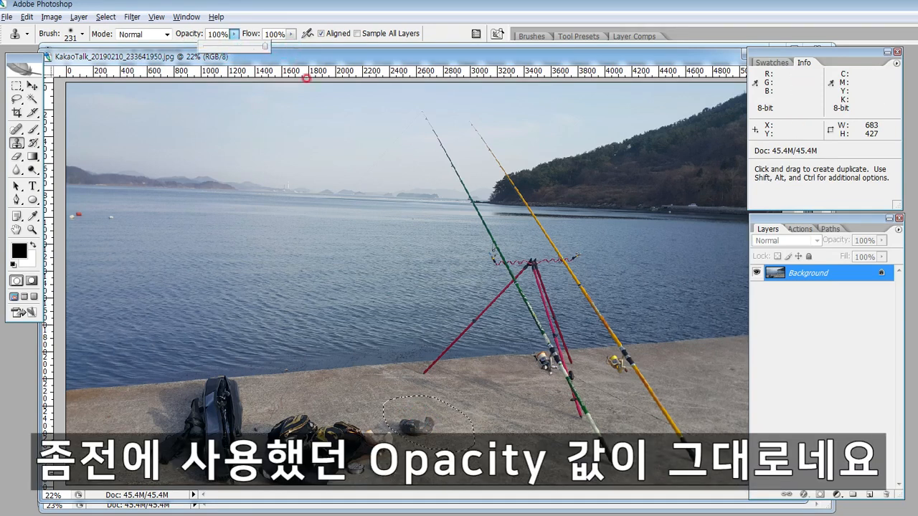
- Clone nearby concrete over the small black bag inside the selection, and deselect
{"action": "key", "text": "alt"}
{"action": "left_click", "coordinate": [474, 436], "text": "alt"}
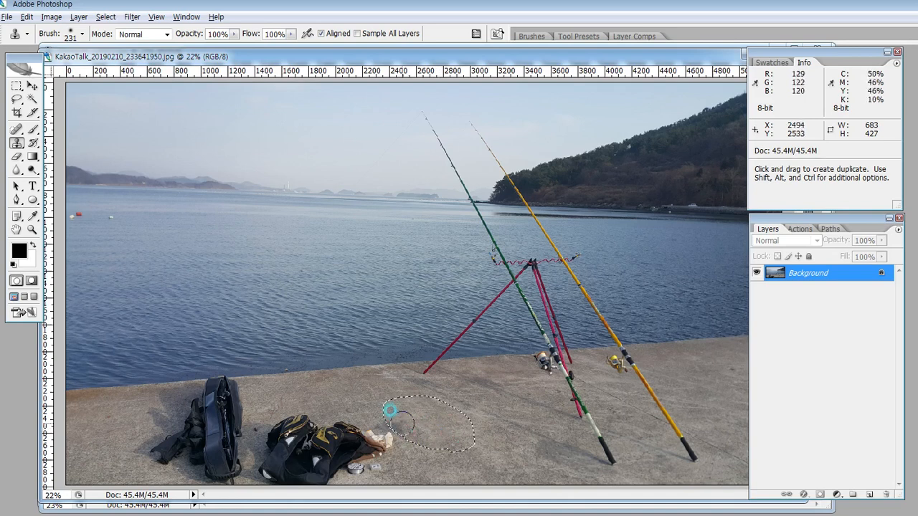
{"action": "left_click_drag", "start_coordinate": [403, 428], "coordinate": [482, 448]}
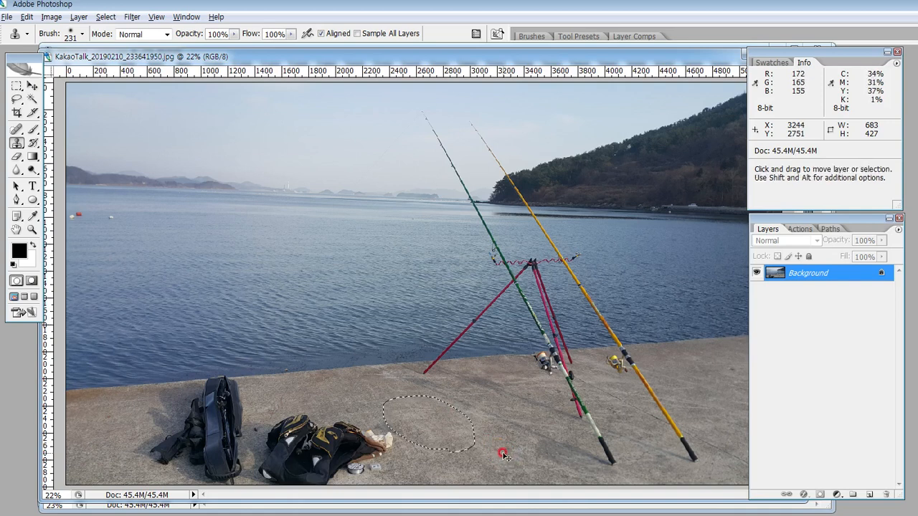
{"action": "key", "text": "ctrl+d"}
- Sample the edge of the black-and-gold backpack and clone a copy of it onto the empty concrete near the rods, painting over the rod ends
{"action": "left_click_drag", "start_coordinate": [502, 454], "coordinate": [368, 417]}
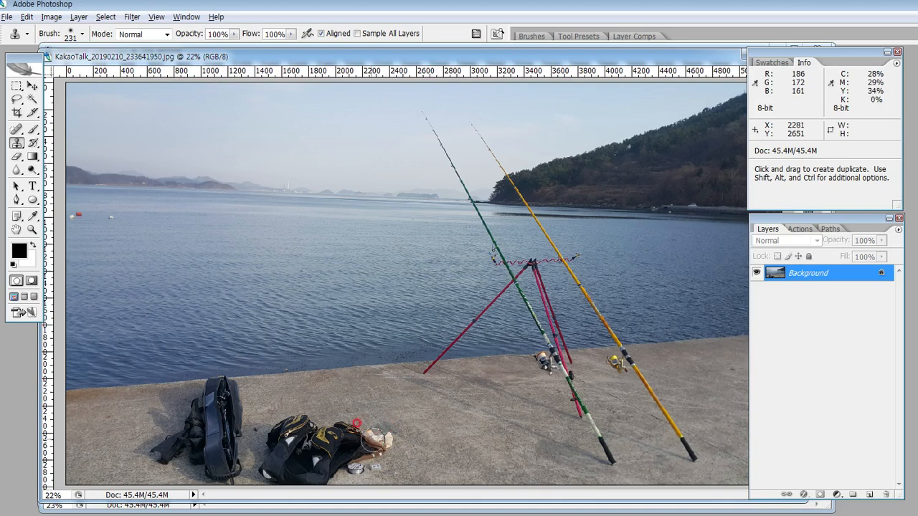
{"action": "mouse_move", "coordinate": [455, 455]}
{"action": "left_mouse_down"}
{"action": "mouse_move", "coordinate": [386, 418]}
{"action": "mouse_move", "coordinate": [407, 434]}
{"action": "mouse_move", "coordinate": [449, 434]}
{"action": "mouse_move", "coordinate": [427, 431]}
{"action": "mouse_move", "coordinate": [450, 425]}
{"action": "mouse_move", "coordinate": [291, 394]}
{"action": "mouse_move", "coordinate": [400, 433]}
{"action": "mouse_move", "coordinate": [377, 398]}
{"action": "mouse_move", "coordinate": [423, 399]}
{"action": "mouse_move", "coordinate": [410, 396]}
{"action": "mouse_move", "coordinate": [289, 421]}
{"action": "mouse_move", "coordinate": [259, 461]}
{"action": "mouse_move", "coordinate": [277, 393]}
{"action": "mouse_move", "coordinate": [389, 424]}
{"action": "mouse_move", "coordinate": [360, 483]}
{"action": "mouse_move", "coordinate": [288, 485]}
{"action": "mouse_move", "coordinate": [262, 444]}
{"action": "mouse_move", "coordinate": [284, 406]}
{"action": "mouse_move", "coordinate": [347, 420]}
{"action": "mouse_move", "coordinate": [272, 439]}
{"action": "left_mouse_up"}
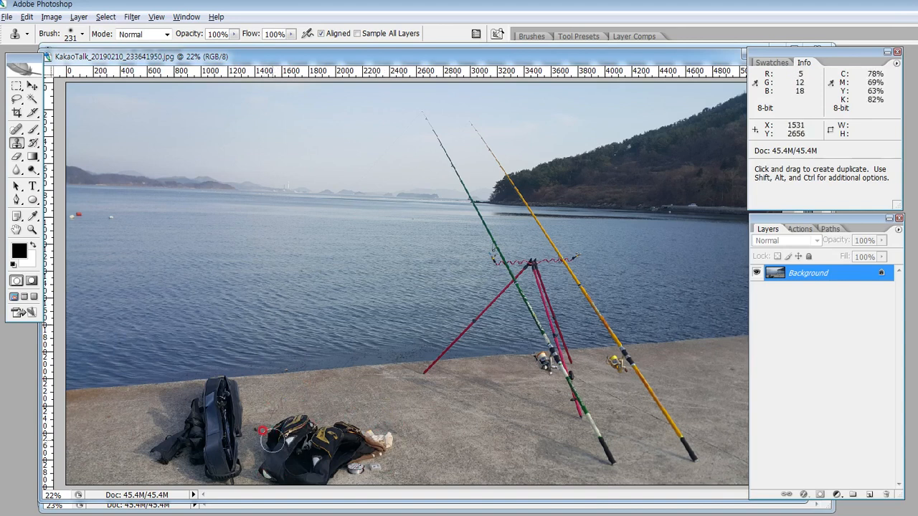
{"action": "left_click", "coordinate": [267, 442], "text": "alt"}
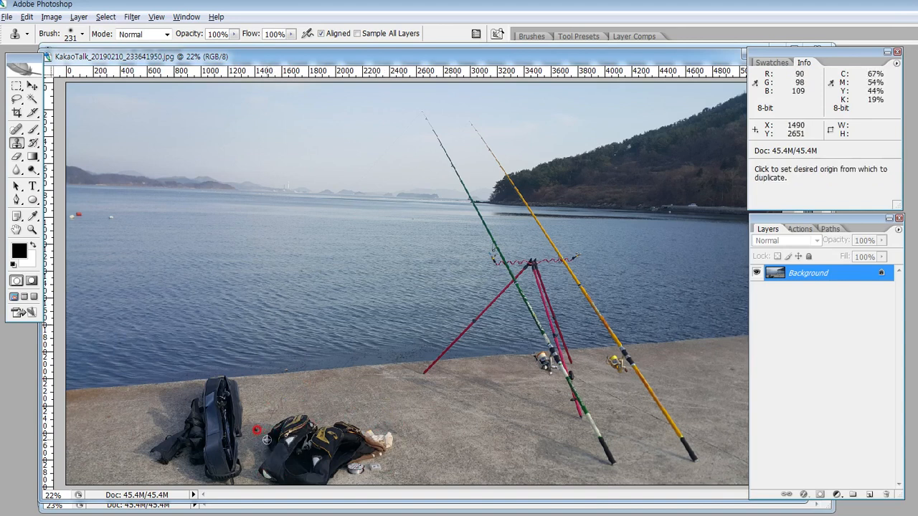
{"action": "left_click", "coordinate": [452, 439]}
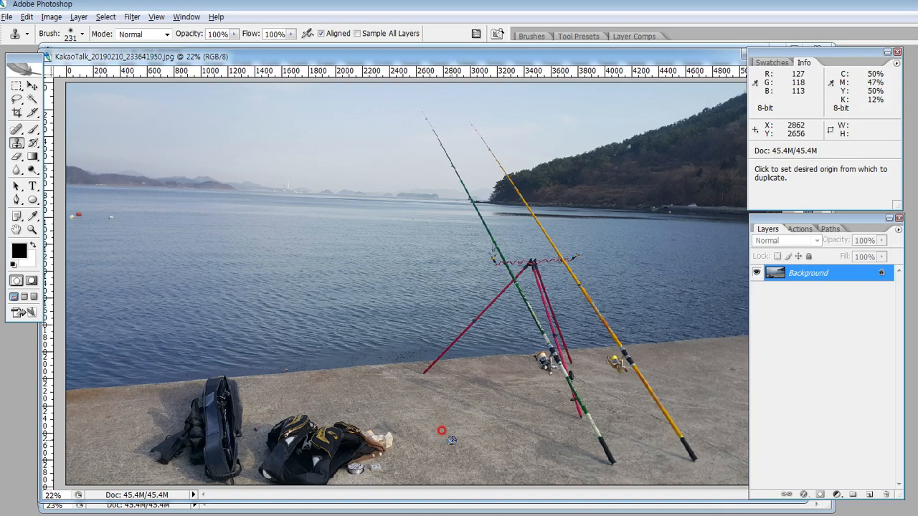
{"action": "mouse_move", "coordinate": [452, 439]}
{"action": "left_mouse_down"}
{"action": "mouse_move", "coordinate": [457, 463]}
{"action": "mouse_move", "coordinate": [458, 429]}
{"action": "mouse_move", "coordinate": [470, 479]}
{"action": "mouse_move", "coordinate": [478, 416]}
{"action": "mouse_move", "coordinate": [491, 482]}
{"action": "mouse_move", "coordinate": [502, 422]}
{"action": "mouse_move", "coordinate": [514, 474]}
{"action": "mouse_move", "coordinate": [517, 425]}
{"action": "mouse_move", "coordinate": [506, 414]}
{"action": "mouse_move", "coordinate": [516, 474]}
{"action": "mouse_move", "coordinate": [521, 411]}
{"action": "mouse_move", "coordinate": [528, 460]}
{"action": "mouse_move", "coordinate": [530, 431]}
{"action": "mouse_move", "coordinate": [537, 445]}
{"action": "mouse_move", "coordinate": [546, 436]}
{"action": "mouse_move", "coordinate": [550, 457]}
{"action": "mouse_move", "coordinate": [562, 429]}
{"action": "mouse_move", "coordinate": [582, 448]}
{"action": "mouse_move", "coordinate": [561, 461]}
{"action": "mouse_move", "coordinate": [593, 420]}
{"action": "mouse_move", "coordinate": [605, 483]}
{"action": "mouse_move", "coordinate": [617, 491]}
{"action": "mouse_move", "coordinate": [648, 464]}
{"action": "mouse_move", "coordinate": [691, 465]}
{"action": "mouse_move", "coordinate": [717, 472]}
{"action": "left_mouse_up"}
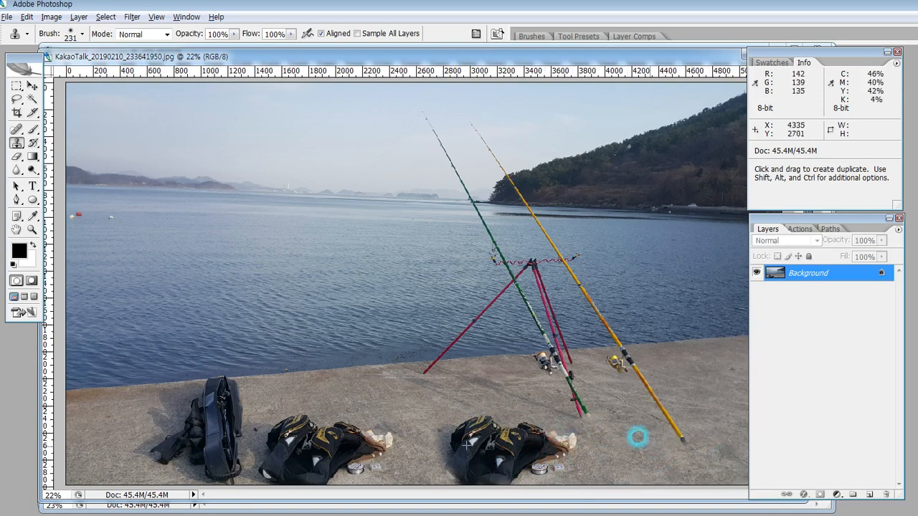
{"action": "left_click_drag", "start_coordinate": [447, 463], "coordinate": [466, 458]}
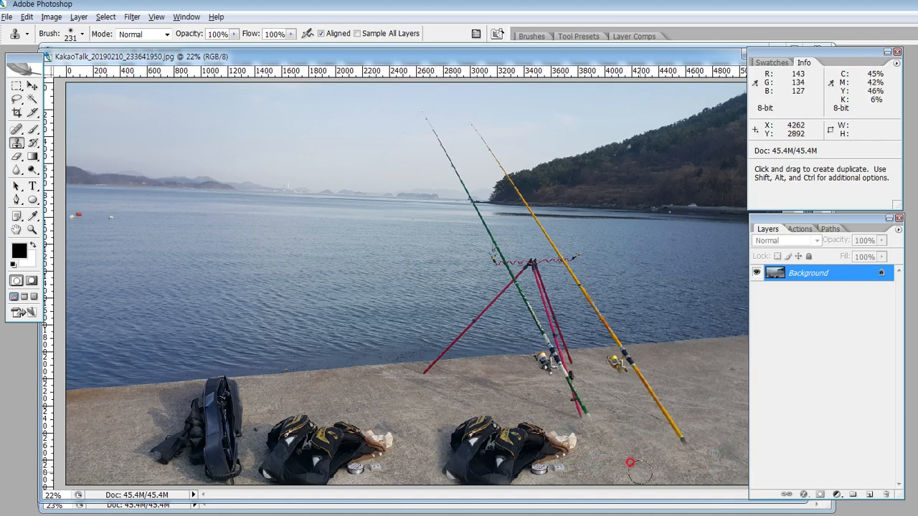